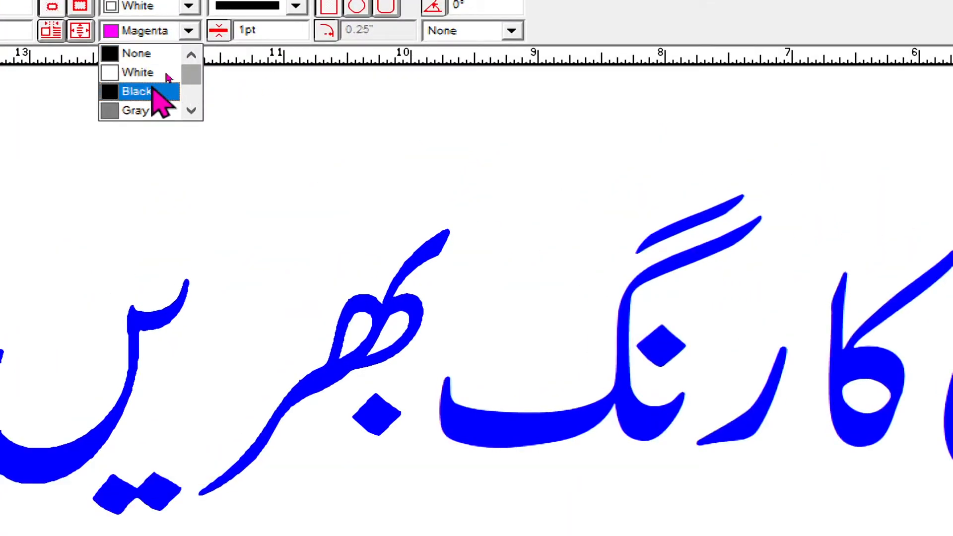
{"action": "left_click_drag", "start_coordinate": [193, 77], "coordinate": [193, 88]}
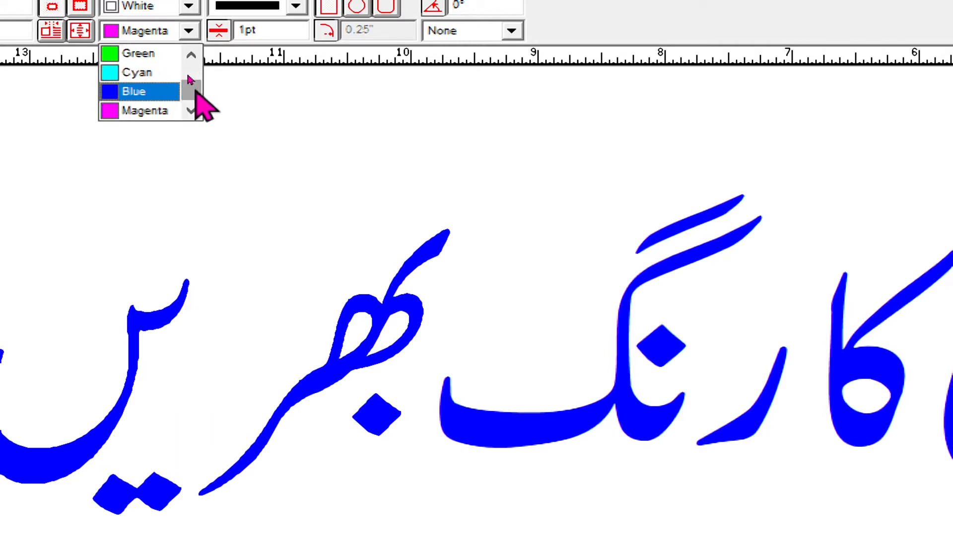
{"action": "left_click_drag", "start_coordinate": [189, 75], "coordinate": [191, 63]}
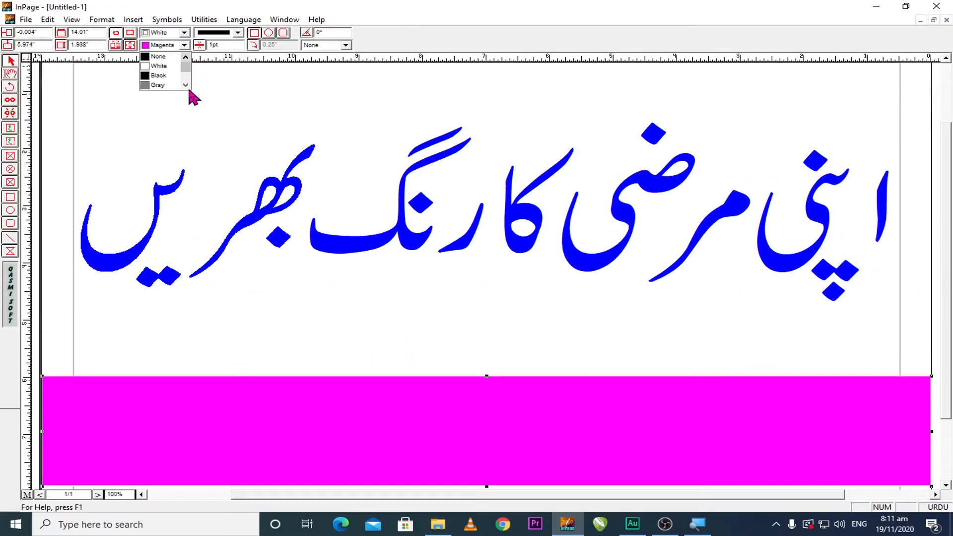
{"action": "left_click", "coordinate": [240, 93]}
{"action": "left_click", "coordinate": [362, 391]}
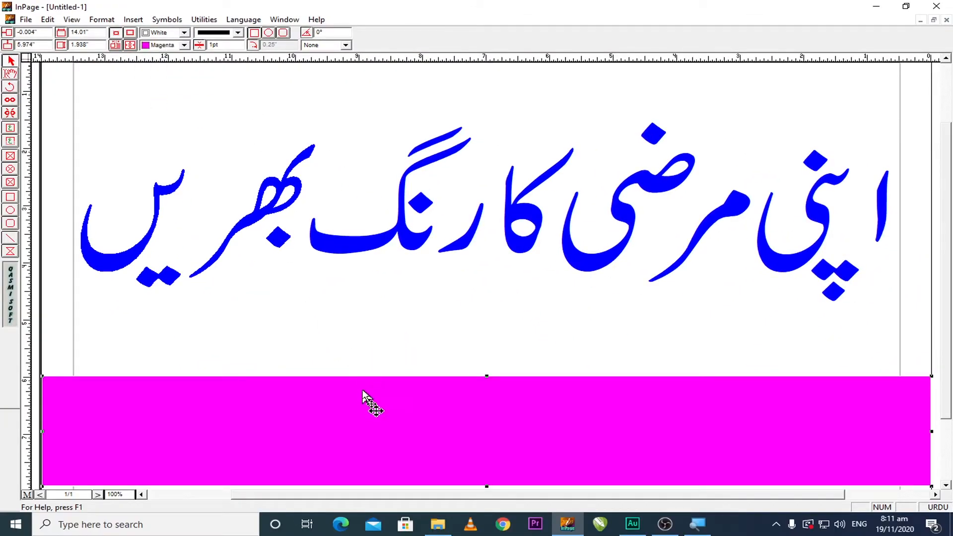
Open the colour definitions and modify the Red colour, picking a red hue of about 6 in the colour field
{"action": "left_click", "coordinate": [102, 20]}
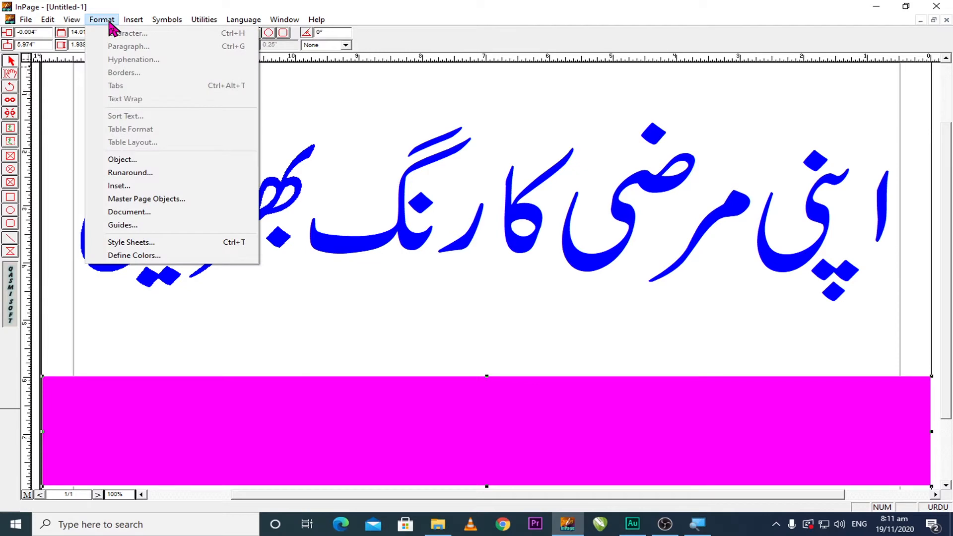
{"action": "left_click", "coordinate": [134, 256]}
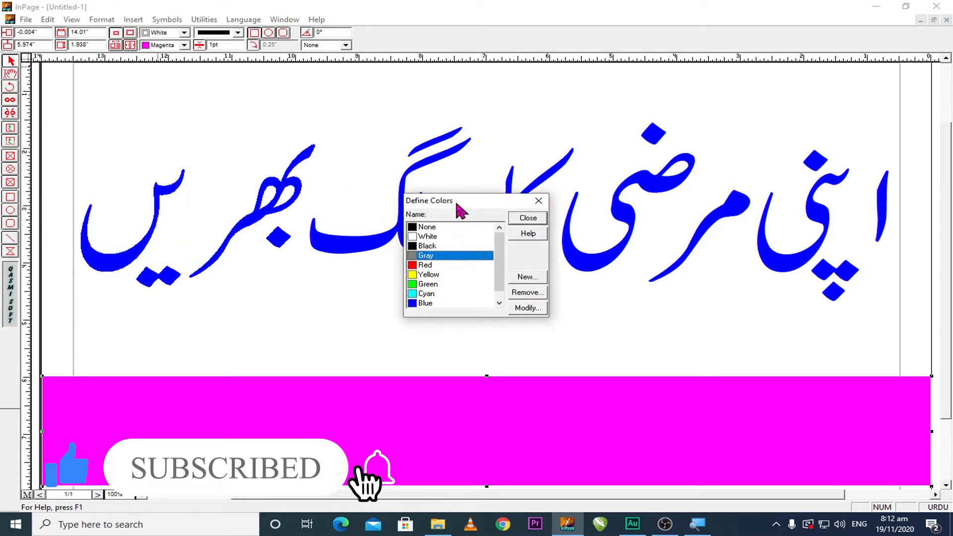
{"action": "left_click_drag", "start_coordinate": [459, 201], "coordinate": [364, 279]}
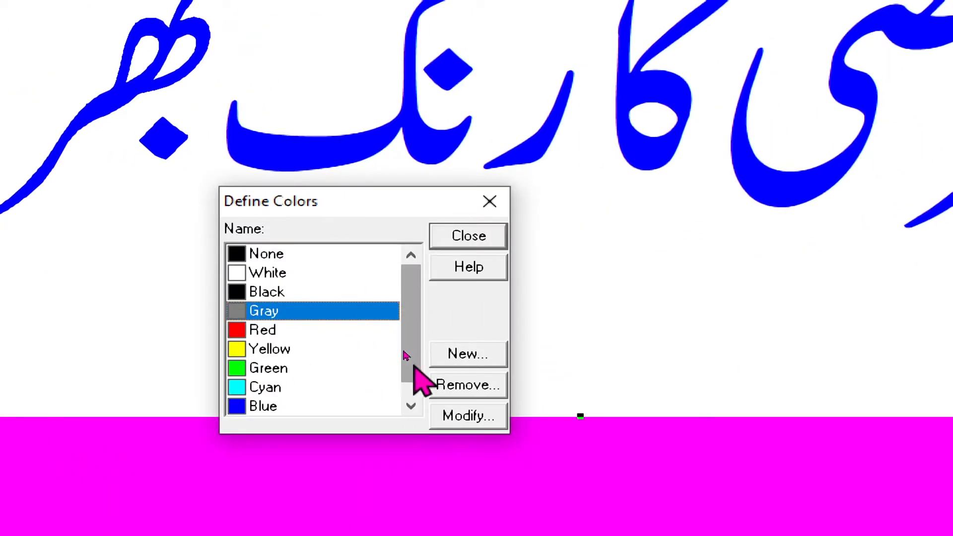
{"action": "mouse_move", "coordinate": [404, 338]}
{"action": "left_mouse_down"}
{"action": "mouse_move", "coordinate": [408, 383]}
{"action": "mouse_move", "coordinate": [401, 344]}
{"action": "left_mouse_up"}
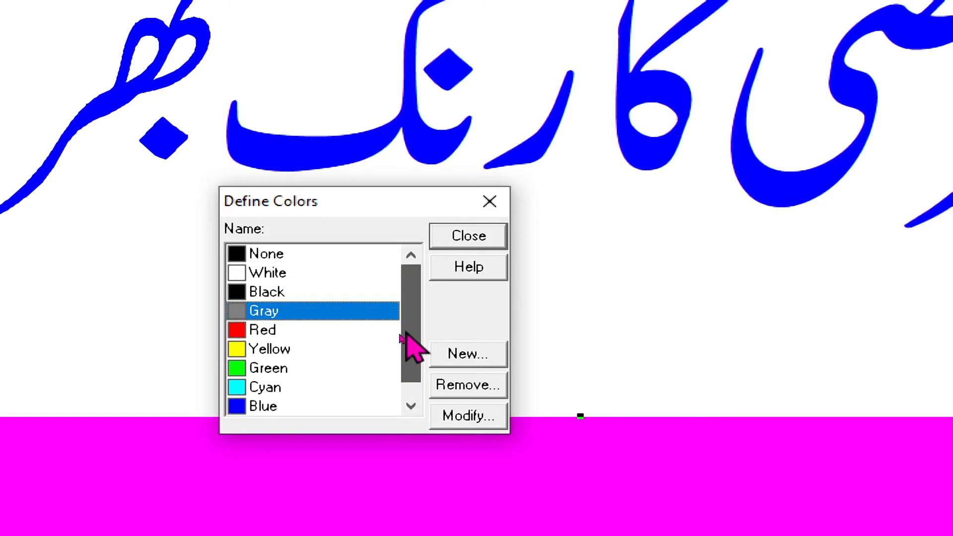
{"action": "left_click_drag", "start_coordinate": [401, 338], "coordinate": [389, 365]}
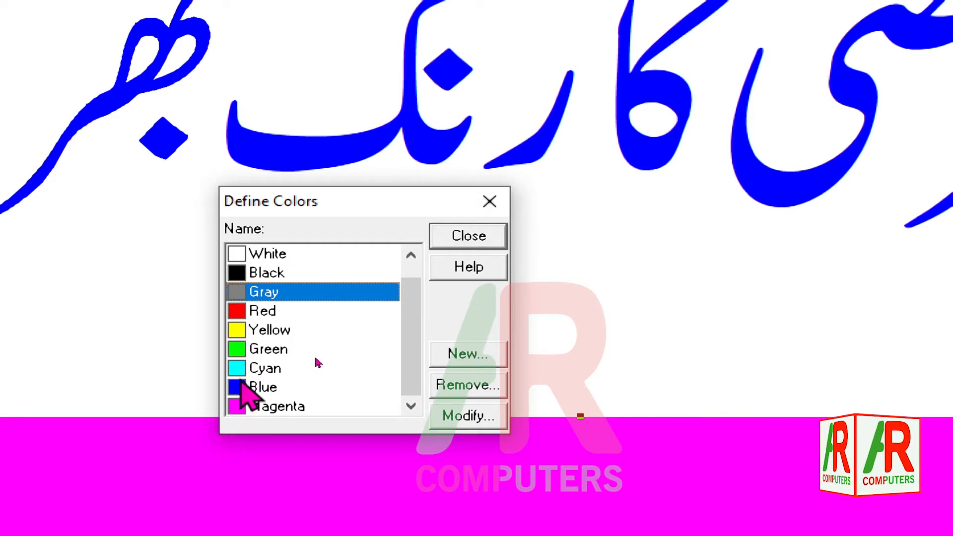
{"action": "left_click", "coordinate": [316, 320]}
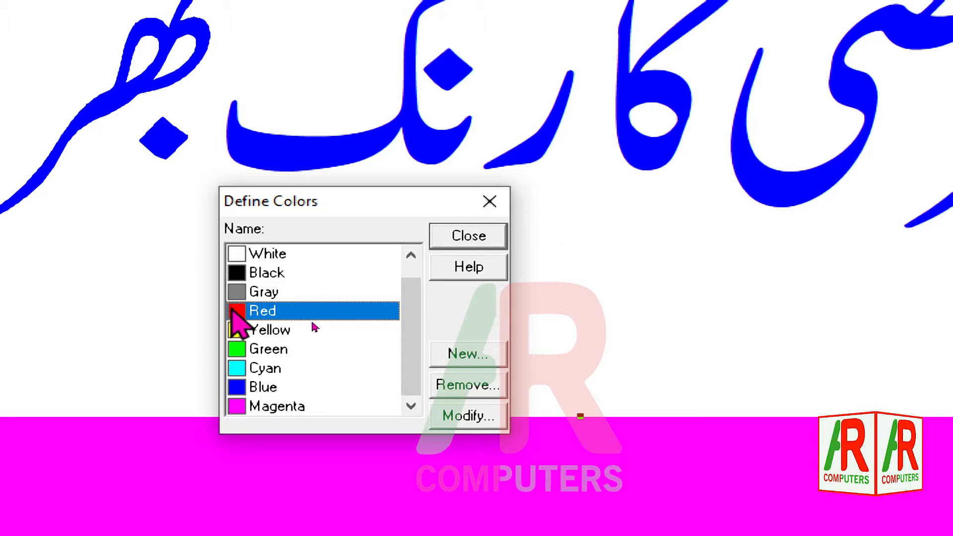
{"action": "left_click", "coordinate": [467, 416]}
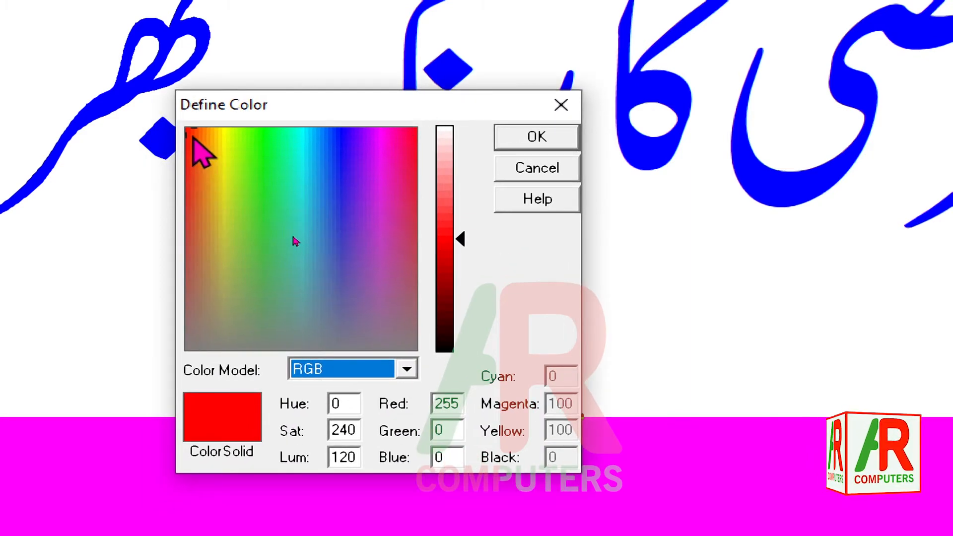
{"action": "left_click", "coordinate": [191, 137]}
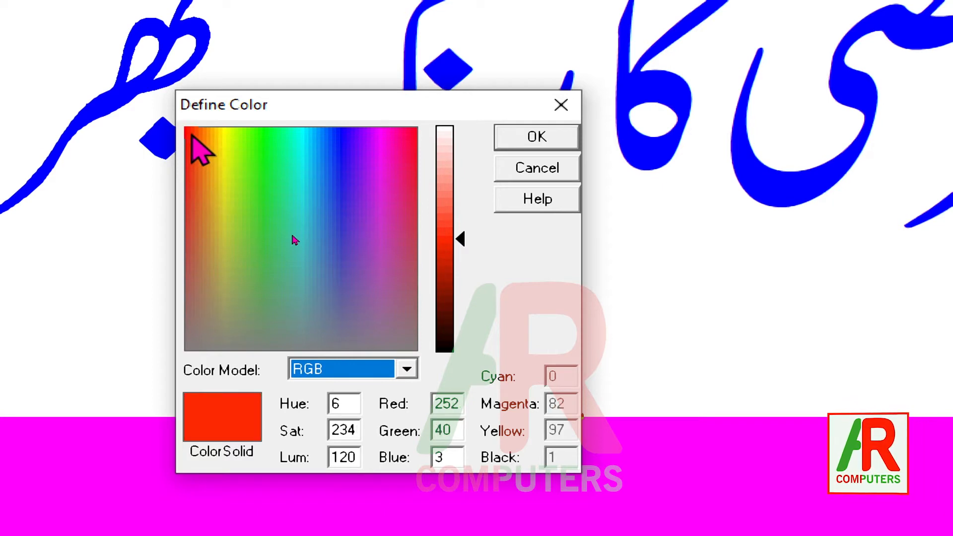
{"action": "left_click_drag", "start_coordinate": [192, 137], "coordinate": [419, 138]}
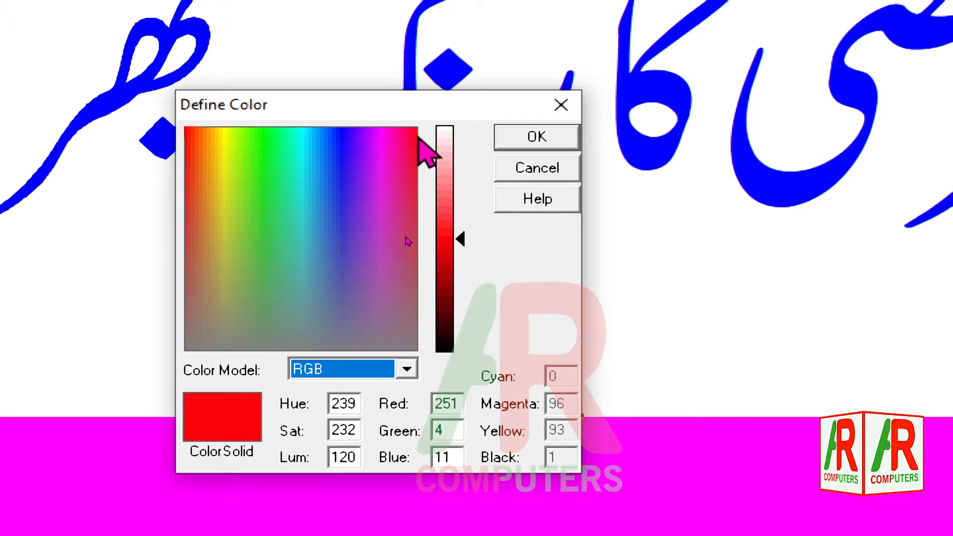
{"action": "left_click", "coordinate": [191, 133]}
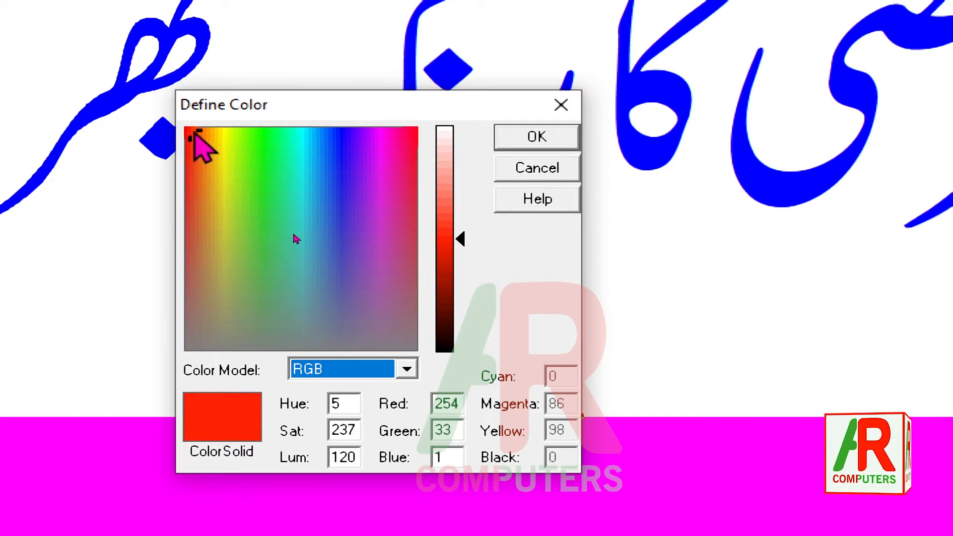
{"action": "mouse_move", "coordinate": [194, 133]}
{"action": "left_mouse_down"}
{"action": "mouse_move", "coordinate": [188, 350]}
{"action": "mouse_move", "coordinate": [200, 131]}
{"action": "mouse_move", "coordinate": [205, 144]}
{"action": "mouse_move", "coordinate": [197, 134]}
{"action": "left_mouse_up"}
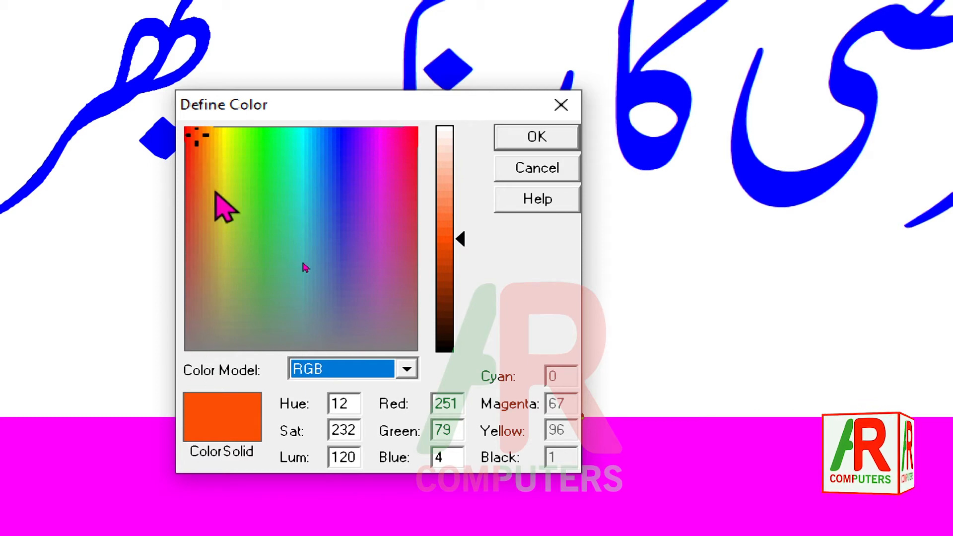
{"action": "mouse_move", "coordinate": [195, 138]}
{"action": "left_mouse_down"}
{"action": "mouse_move", "coordinate": [272, 144]}
{"action": "mouse_move", "coordinate": [401, 135]}
{"action": "mouse_move", "coordinate": [186, 135]}
{"action": "mouse_move", "coordinate": [198, 132]}
{"action": "left_mouse_up"}
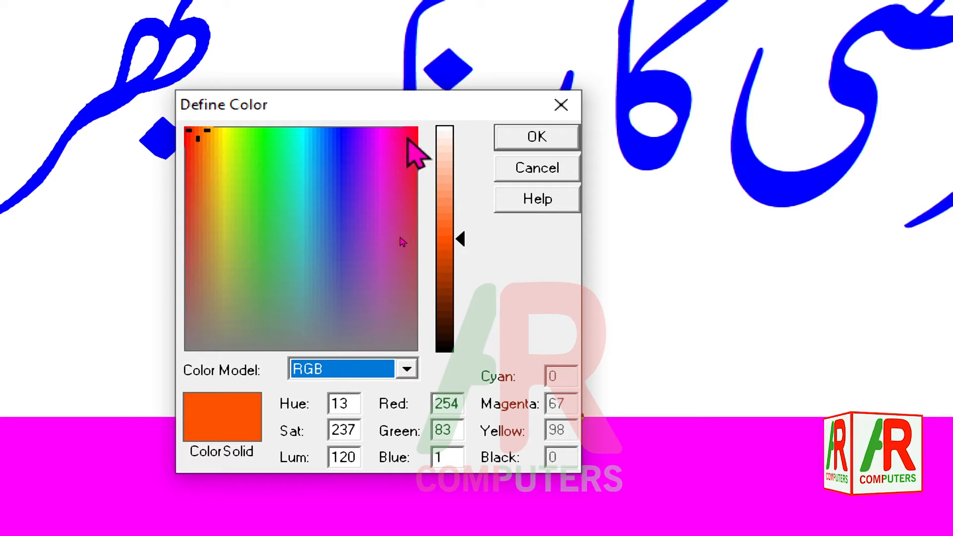
{"action": "left_click", "coordinate": [406, 135]}
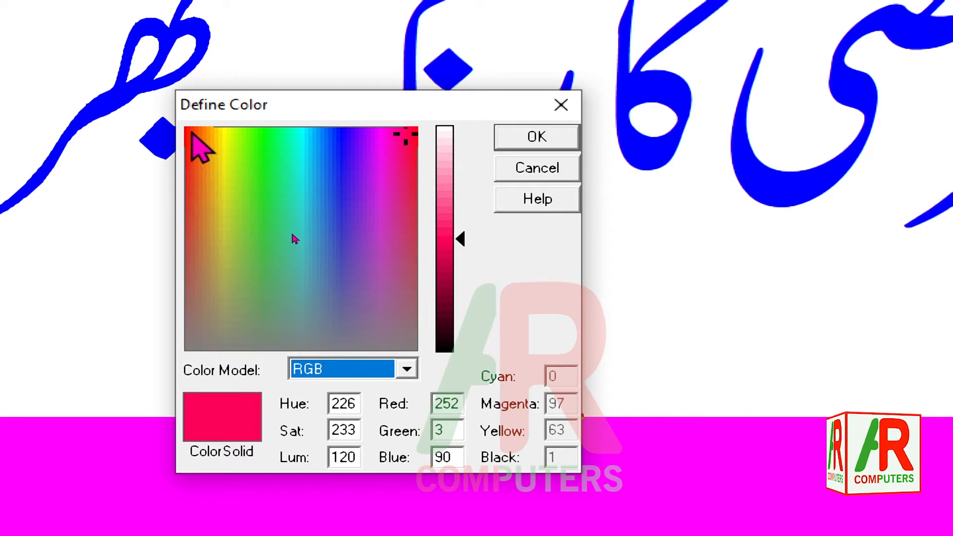
{"action": "left_click", "coordinate": [191, 131]}
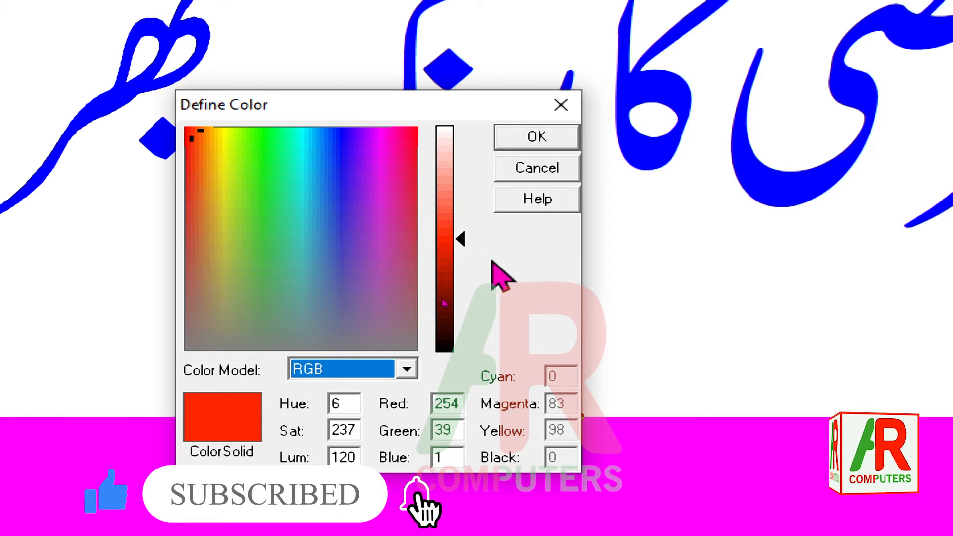
Darken the Red colour to luminance 53 (RGB 112, 18, 1) and confirm the definition
{"action": "mouse_move", "coordinate": [462, 239]}
{"action": "left_mouse_down"}
{"action": "mouse_move", "coordinate": [460, 221]}
{"action": "mouse_move", "coordinate": [460, 319]}
{"action": "left_mouse_up"}
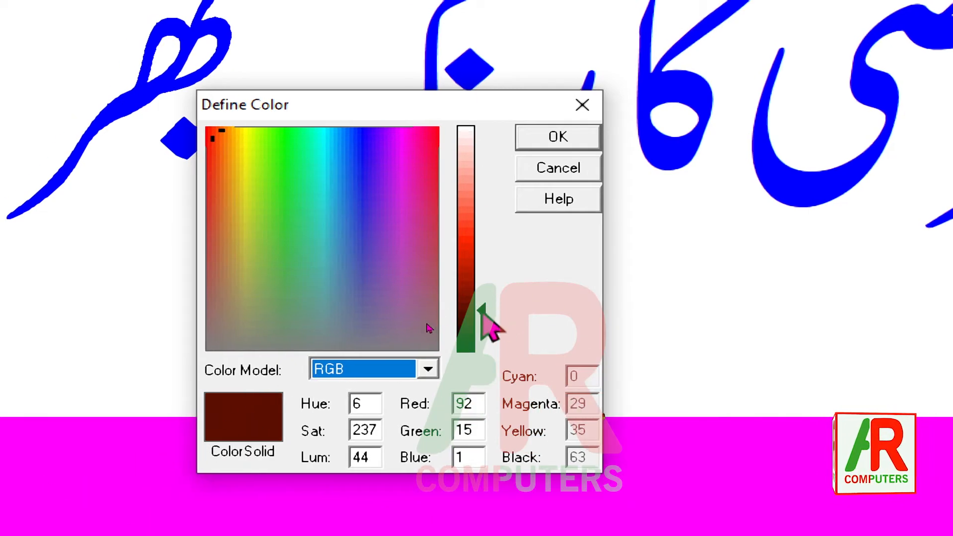
{"action": "mouse_move", "coordinate": [481, 317]}
{"action": "left_mouse_down"}
{"action": "mouse_move", "coordinate": [480, 358]}
{"action": "mouse_move", "coordinate": [480, 131]}
{"action": "mouse_move", "coordinate": [480, 315]}
{"action": "mouse_move", "coordinate": [480, 304]}
{"action": "left_mouse_up"}
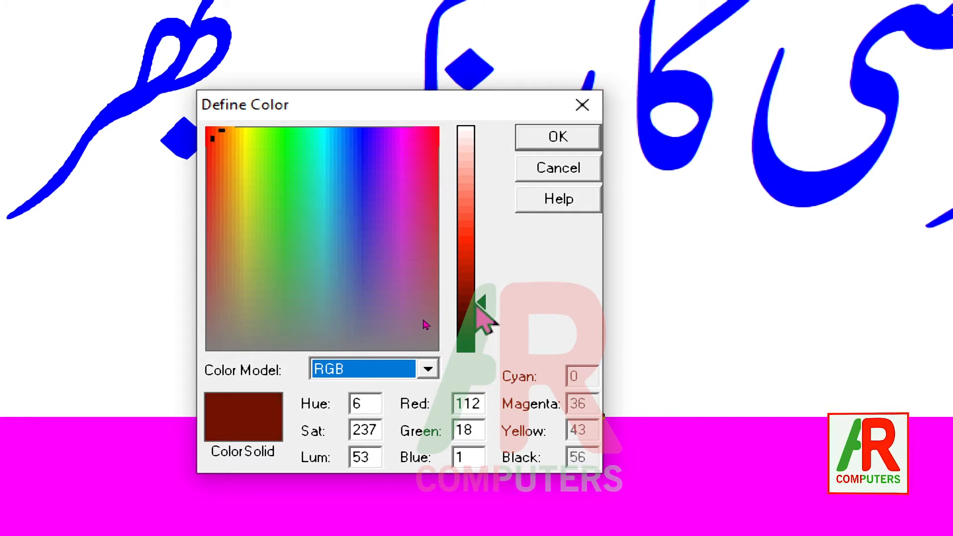
{"action": "left_click", "coordinate": [543, 140]}
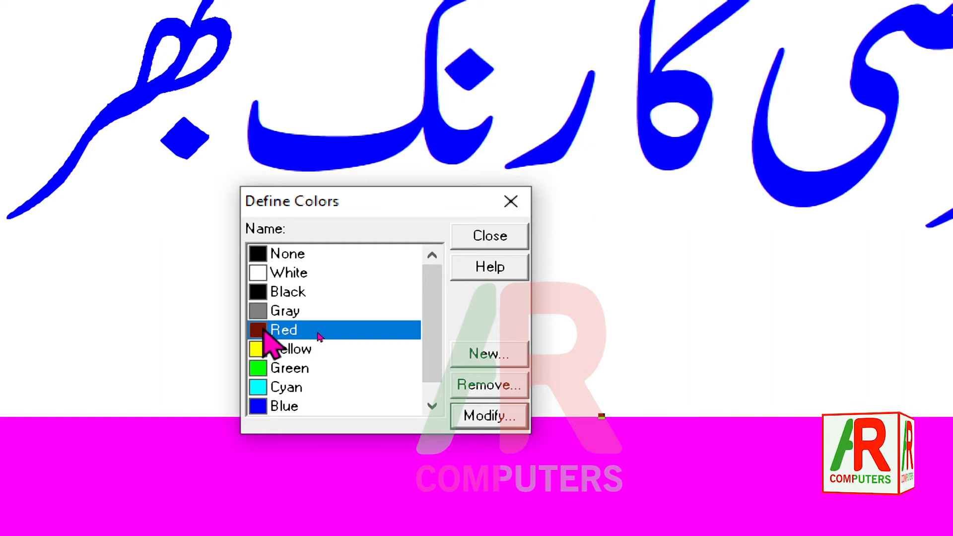
Create a new colour named Dark blue
{"action": "scroll", "coordinate": [401, 333], "scroll_direction": "down", "scroll_amount": 1}
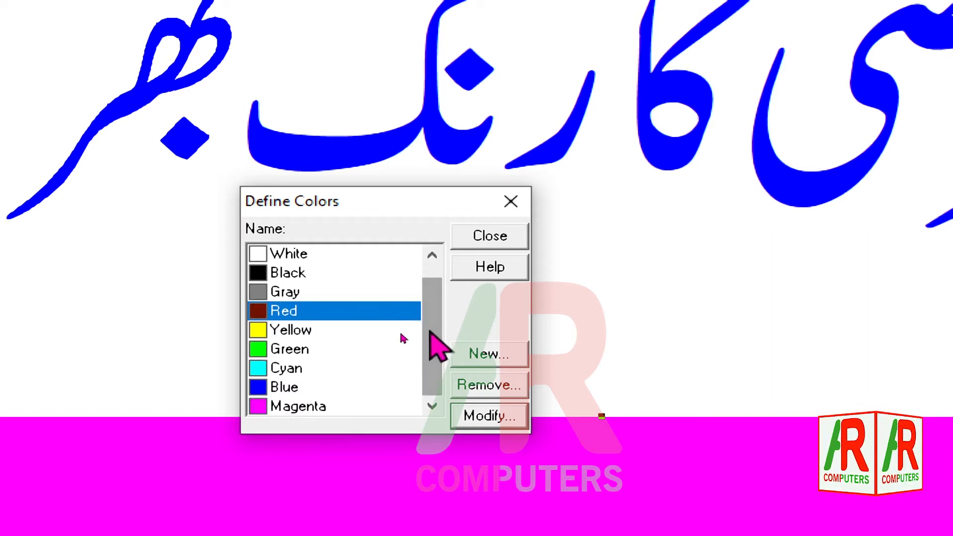
{"action": "left_click", "coordinate": [491, 353]}
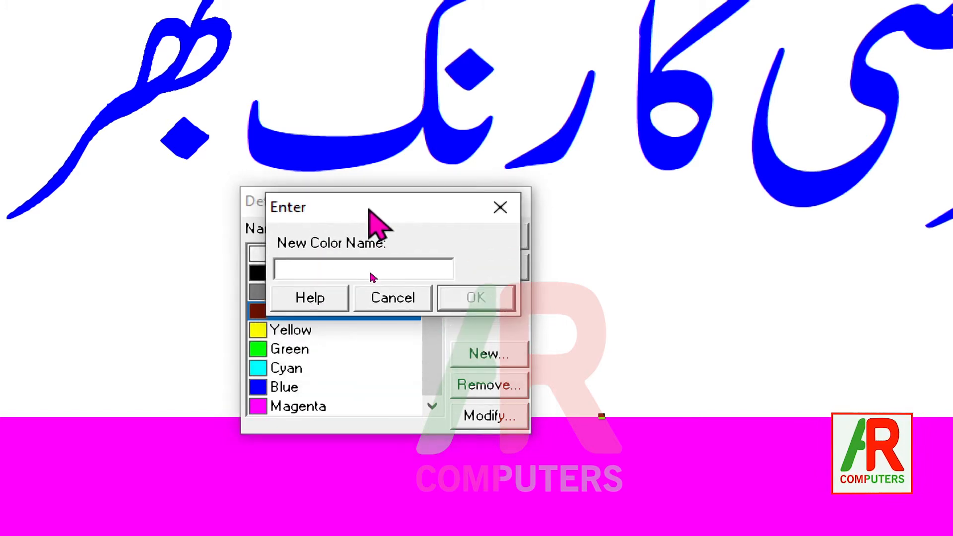
{"action": "left_click", "coordinate": [323, 271]}
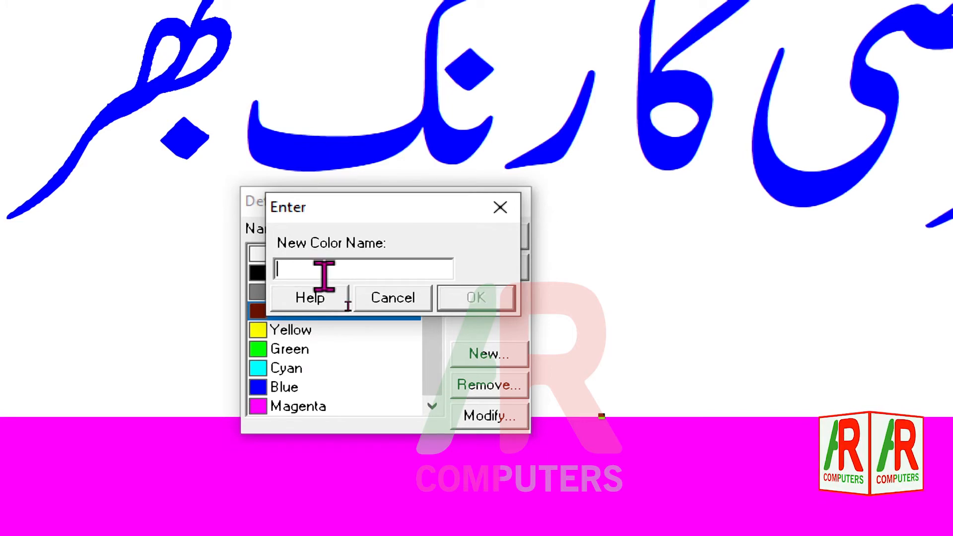
{"action": "type", "text": "Dark "}
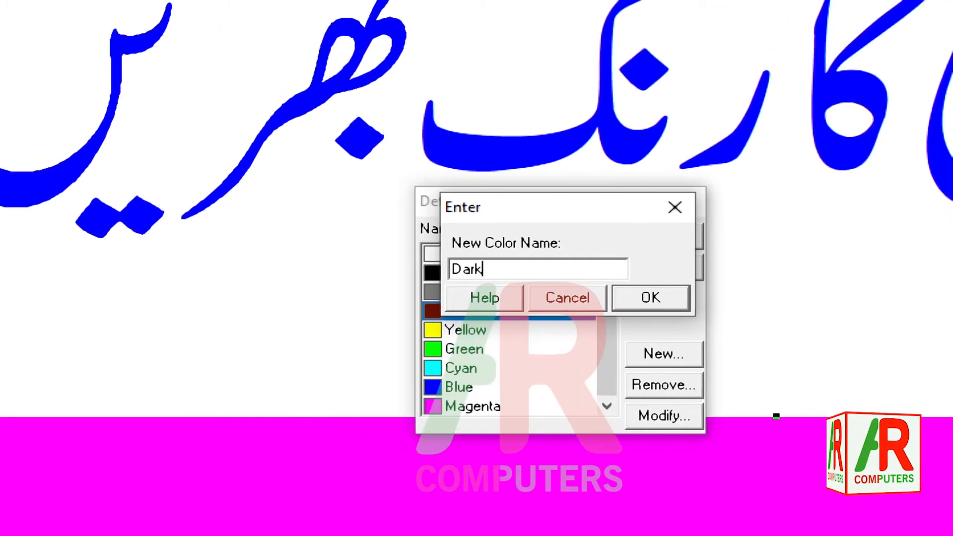
{"action": "type", "text": "blu"}
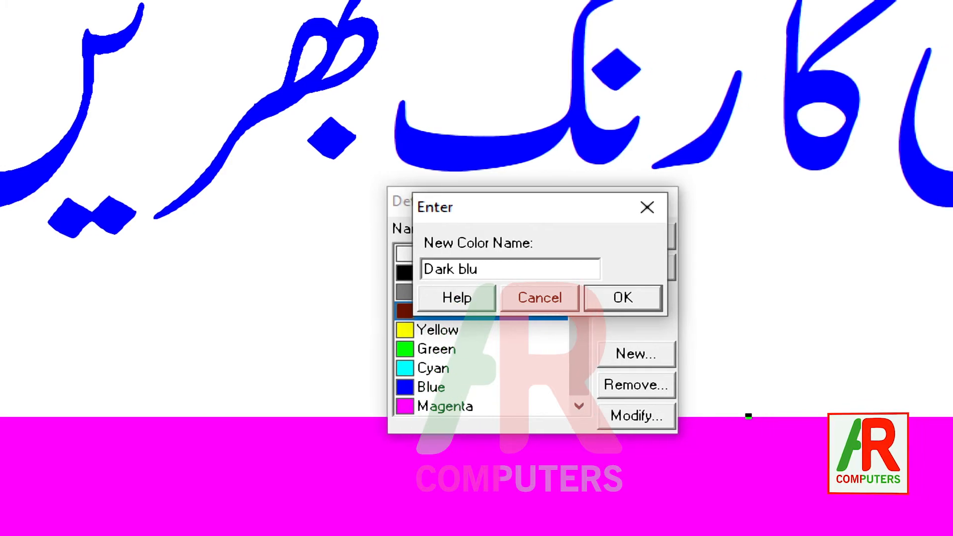
{"action": "type", "text": "e"}
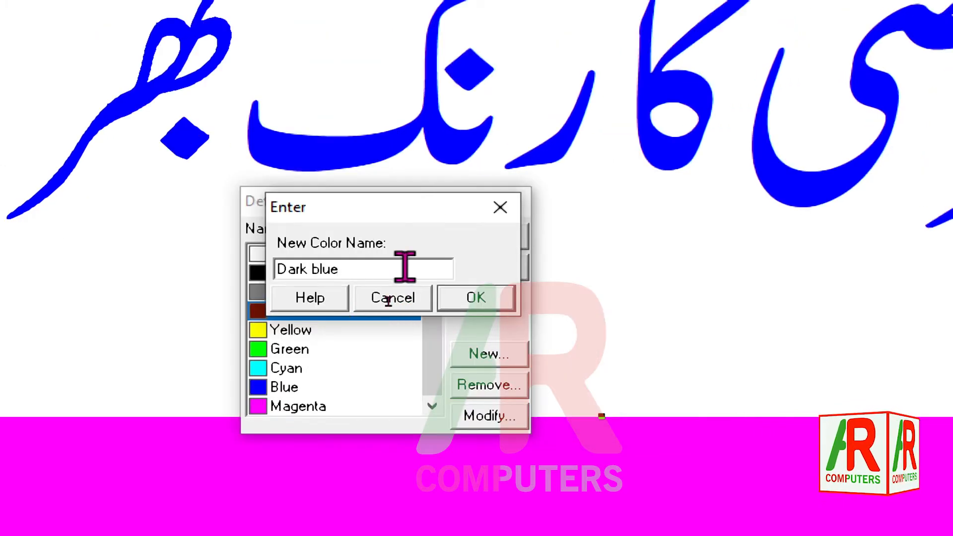
{"action": "left_click", "coordinate": [474, 297]}
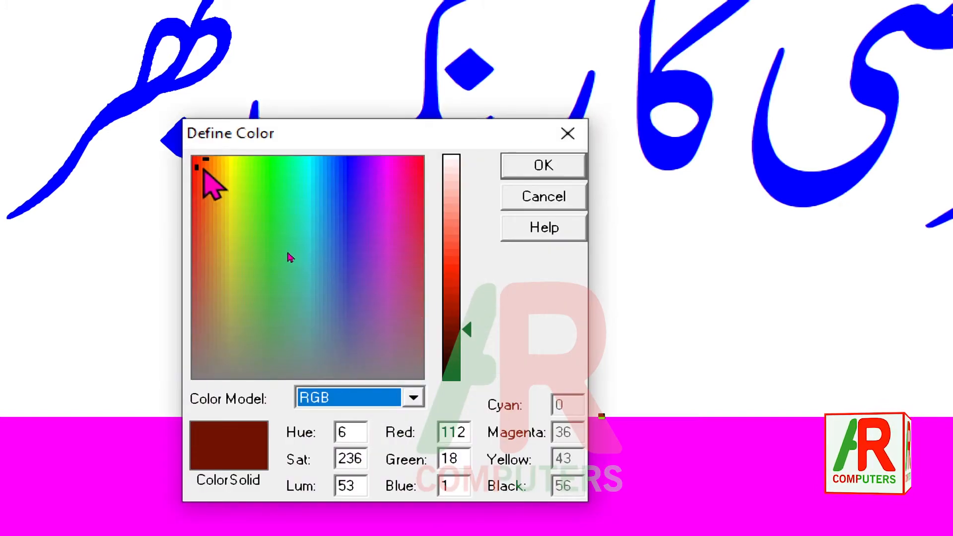
Define Dark blue as a deep navy with RGB 6, 1, 97, confirm it and close the colour definitions
{"action": "left_click_drag", "start_coordinate": [203, 168], "coordinate": [233, 351]}
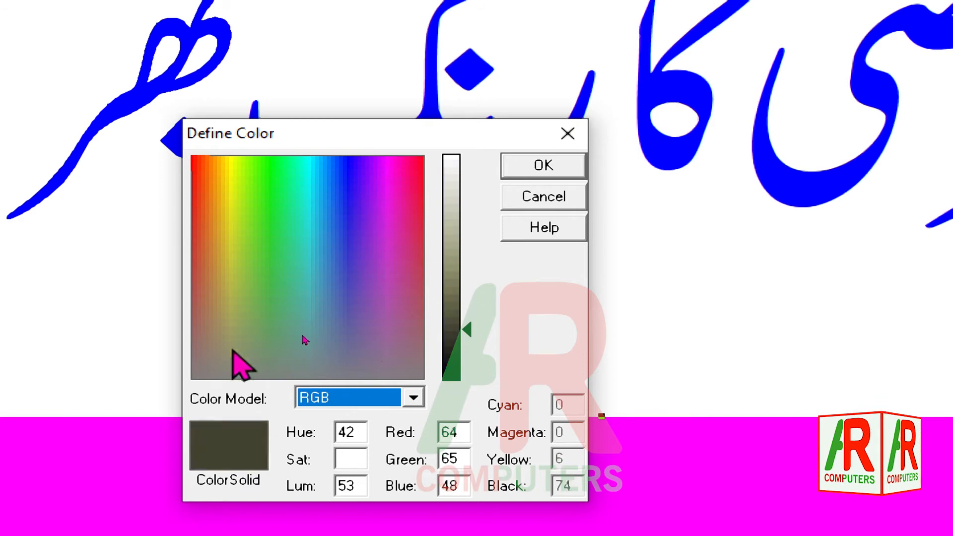
{"action": "left_click_drag", "start_coordinate": [303, 336], "coordinate": [361, 251]}
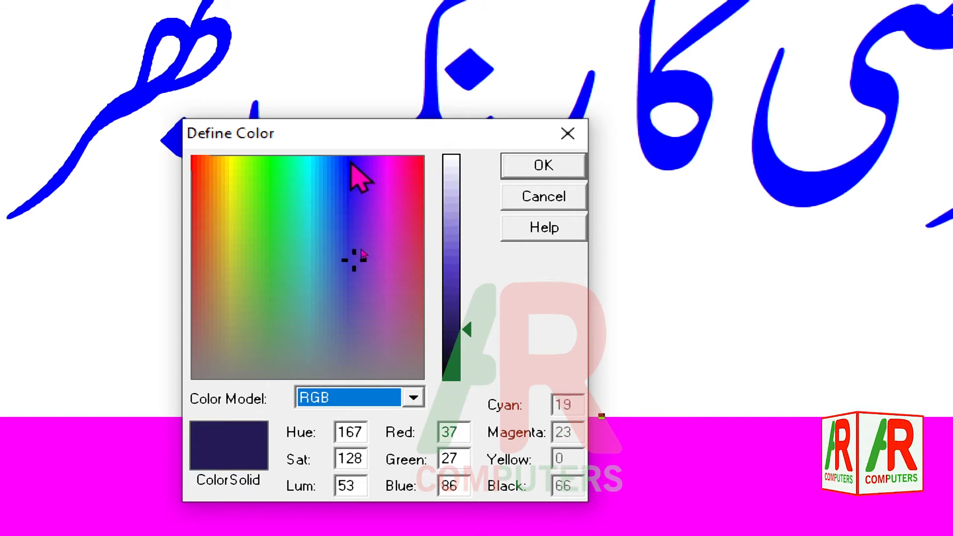
{"action": "left_click_drag", "start_coordinate": [351, 163], "coordinate": [350, 160]}
{"action": "left_click_drag", "start_coordinate": [467, 331], "coordinate": [466, 336]}
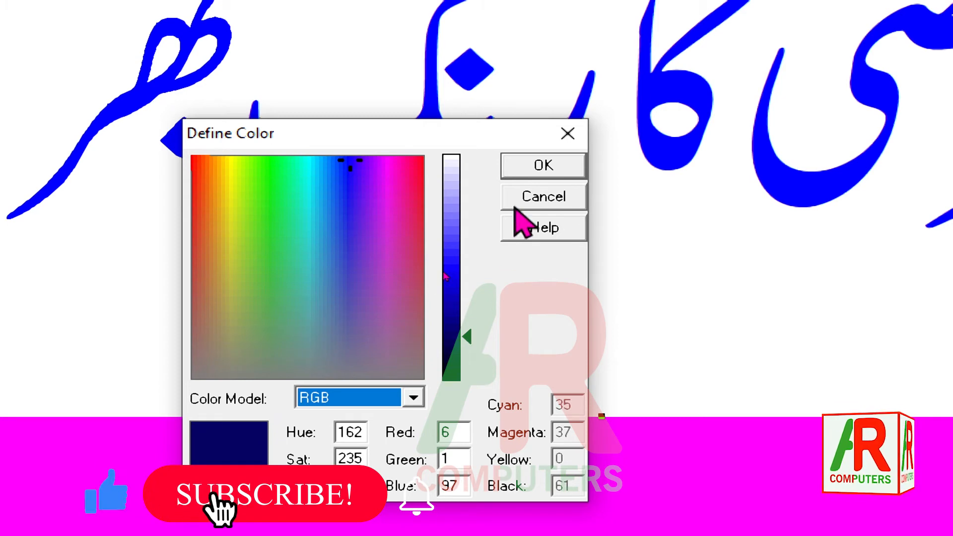
{"action": "left_click", "coordinate": [540, 166]}
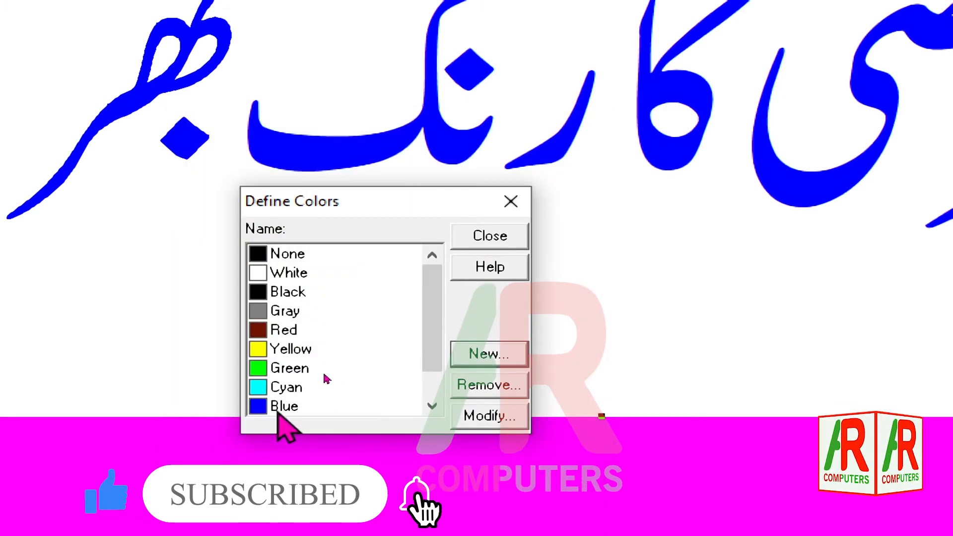
{"action": "left_click_drag", "start_coordinate": [431, 337], "coordinate": [432, 363]}
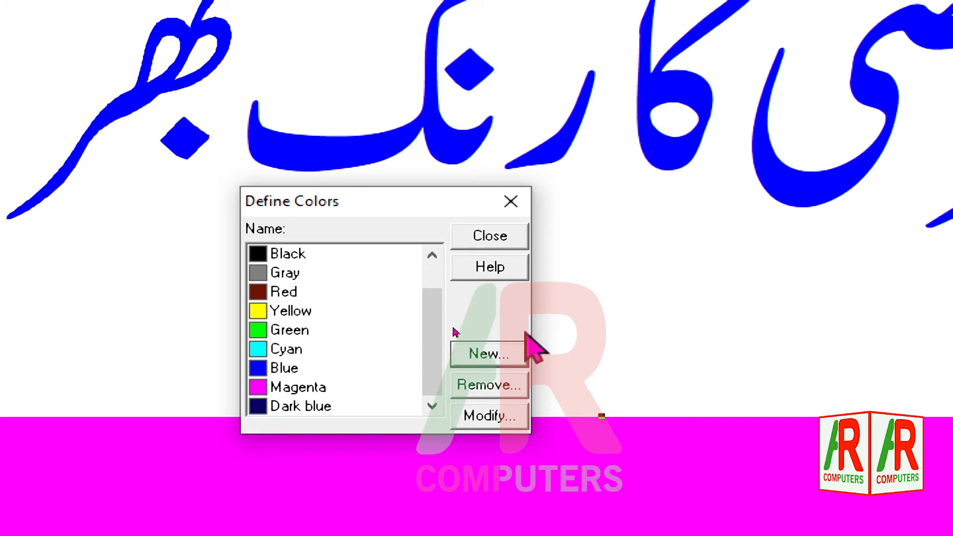
{"action": "left_click", "coordinate": [491, 237]}
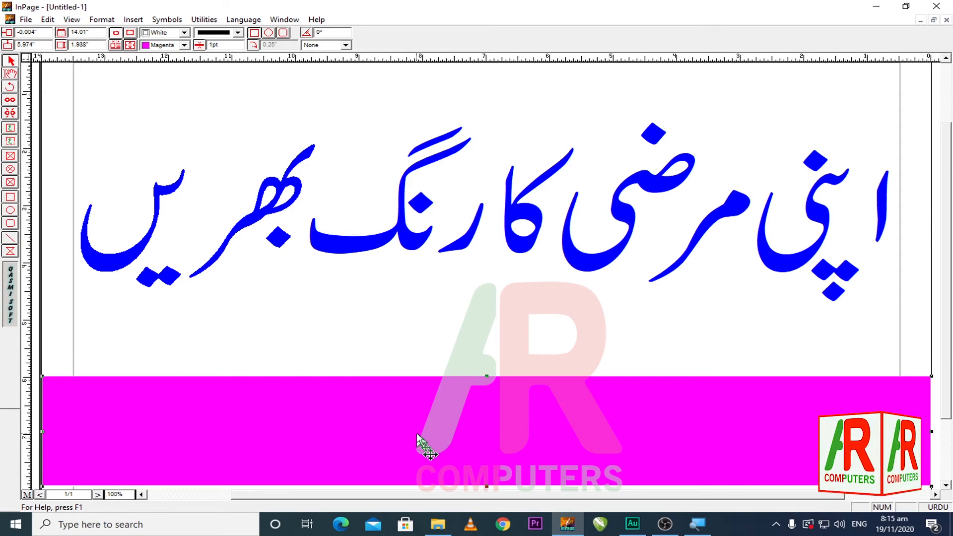
Fill the selected rectangle with Dark blue
{"action": "left_click", "coordinate": [184, 45]}
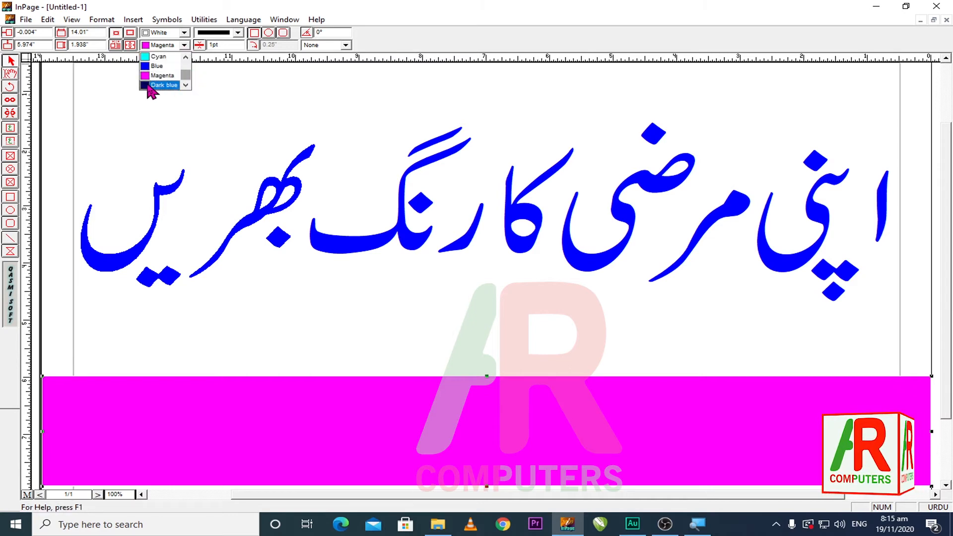
{"action": "left_click", "coordinate": [159, 86]}
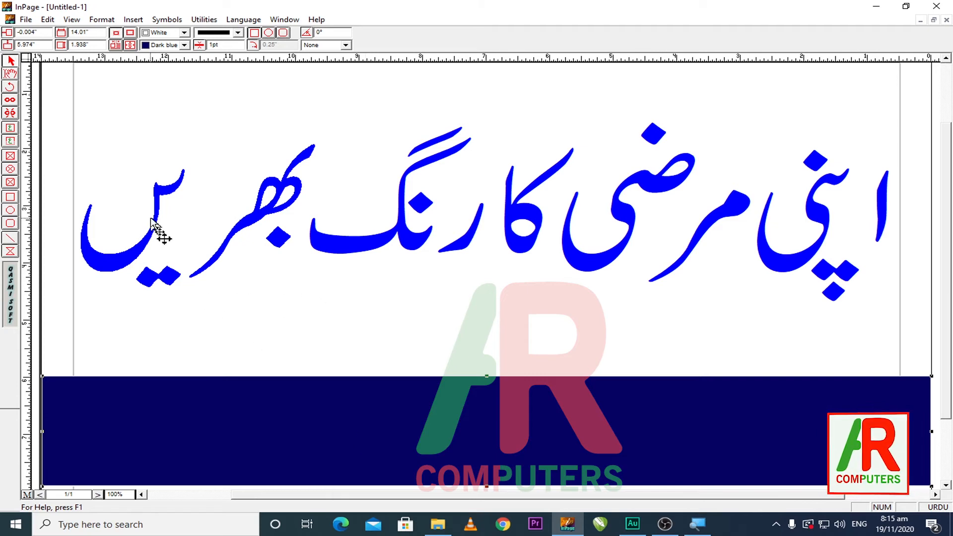
Colour the heading's last word (بھریں, leftmost) Red using the Text tool
{"action": "left_click", "coordinate": [11, 74]}
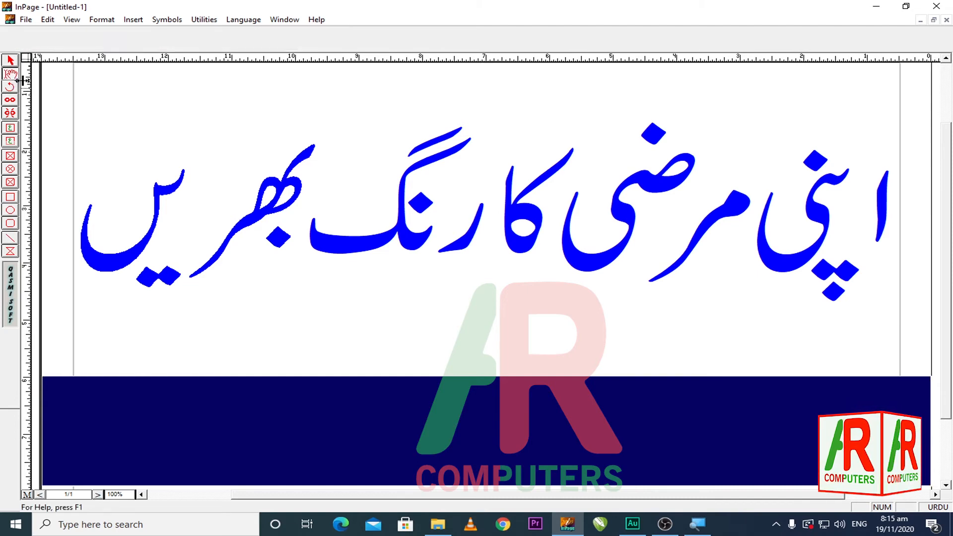
{"action": "left_click", "coordinate": [89, 259]}
{"action": "left_click_drag", "start_coordinate": [147, 259], "coordinate": [338, 256]}
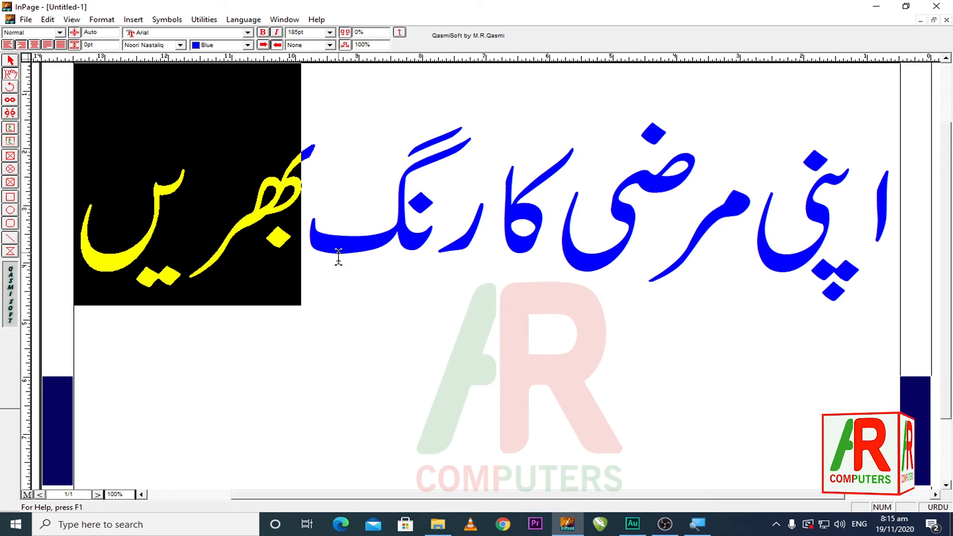
{"action": "left_click", "coordinate": [247, 45]}
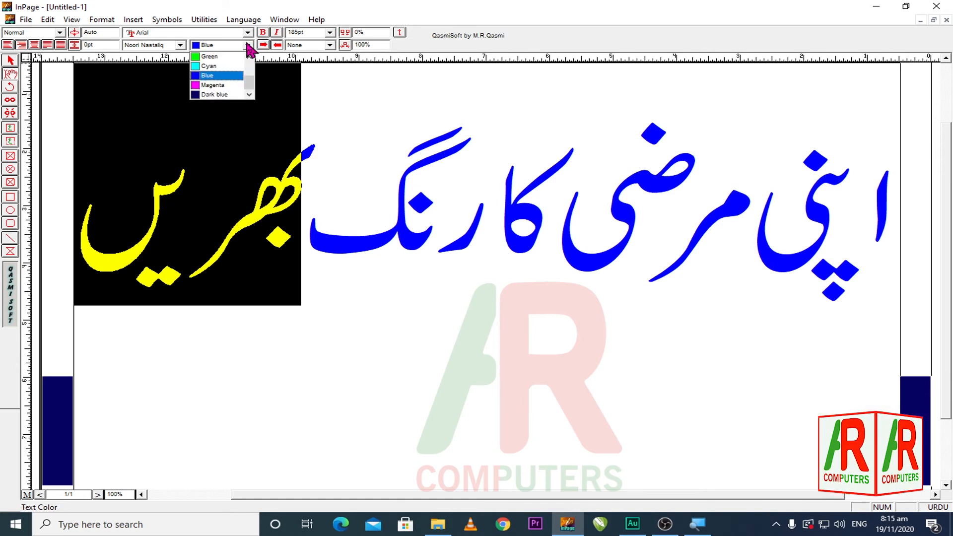
{"action": "left_click_drag", "start_coordinate": [250, 85], "coordinate": [251, 67]}
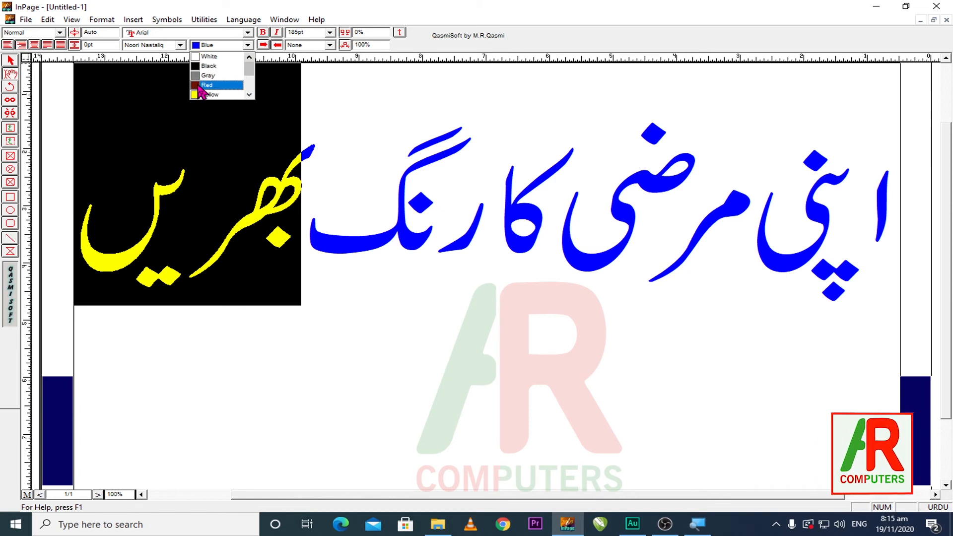
{"action": "left_click", "coordinate": [203, 86]}
{"action": "left_click", "coordinate": [340, 266]}
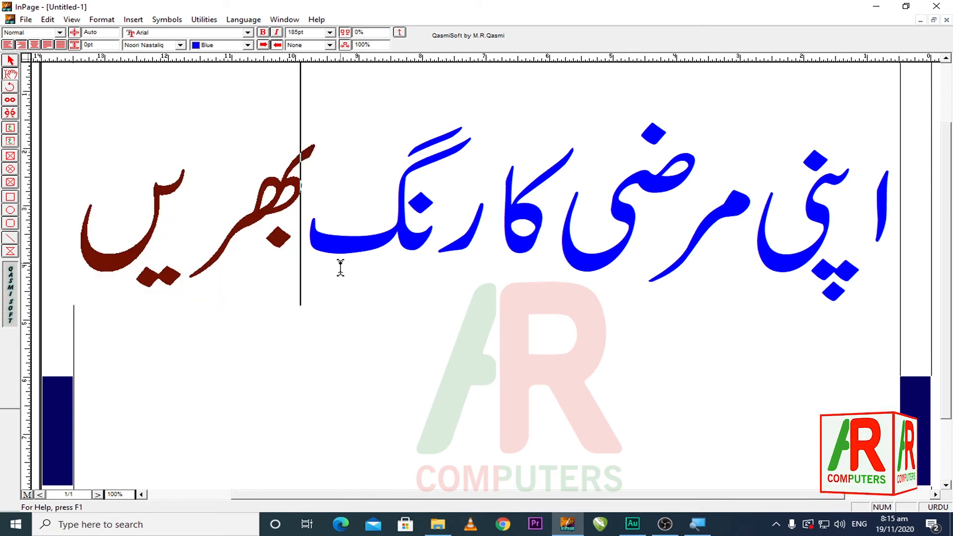
Select the word رنگ in the heading and apply Blue as its text colour
{"action": "left_click_drag", "start_coordinate": [304, 262], "coordinate": [489, 240]}
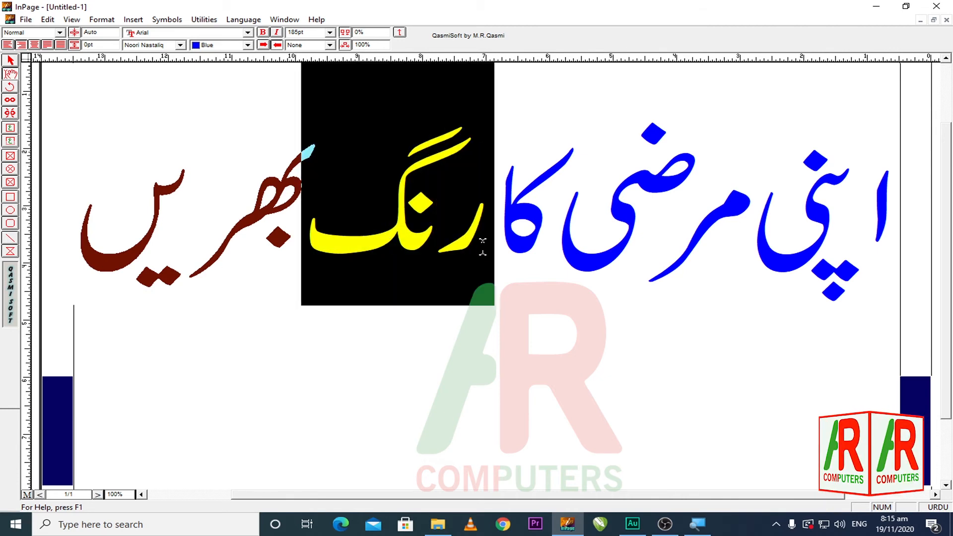
{"action": "left_click", "coordinate": [247, 45]}
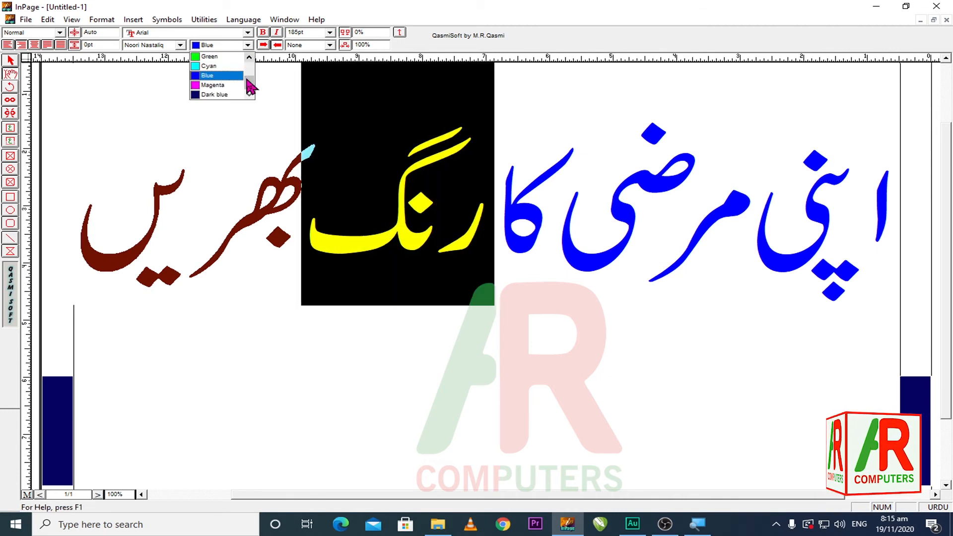
{"action": "left_click", "coordinate": [218, 76]}
{"action": "left_click", "coordinate": [509, 278]}
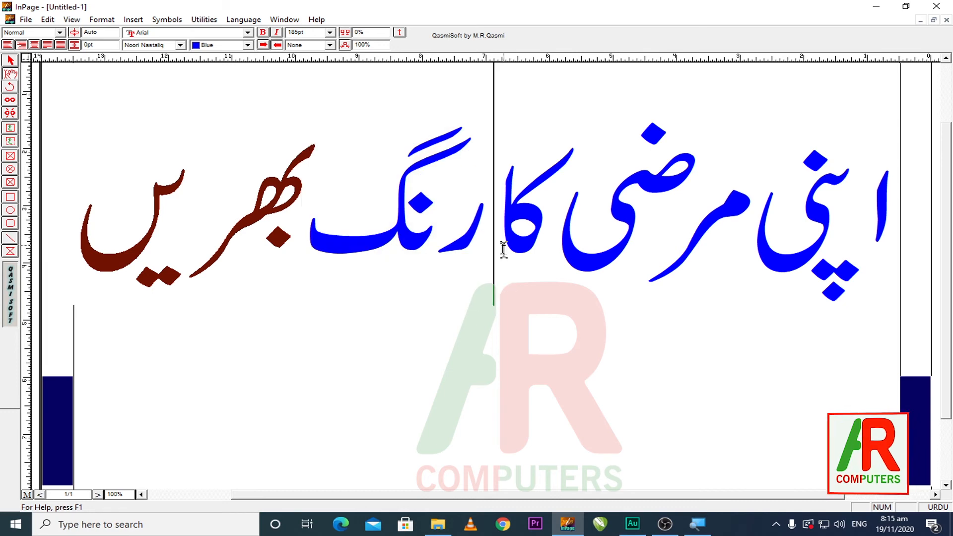
Colour the middle words مرضی کا of the heading Magenta
{"action": "left_click_drag", "start_coordinate": [505, 247], "coordinate": [730, 255]}
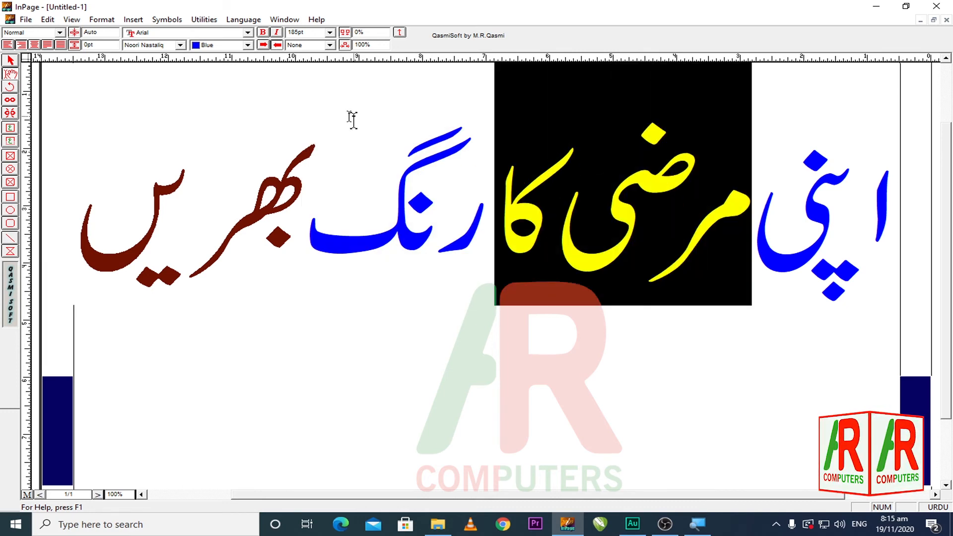
{"action": "left_click", "coordinate": [247, 44]}
{"action": "left_click", "coordinate": [224, 85]}
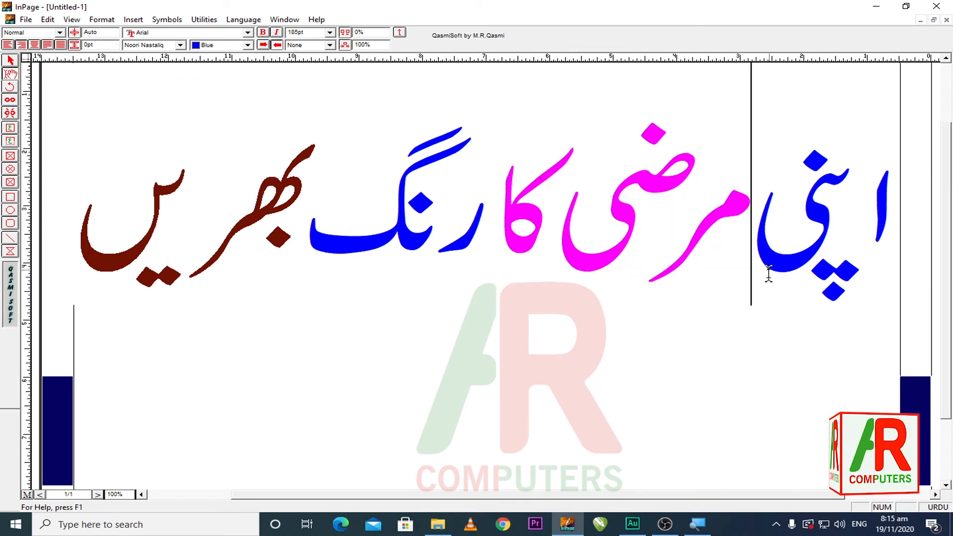
Colour the heading's first word (اپنی, rightmost) Green
{"action": "left_click_drag", "start_coordinate": [766, 272], "coordinate": [890, 268]}
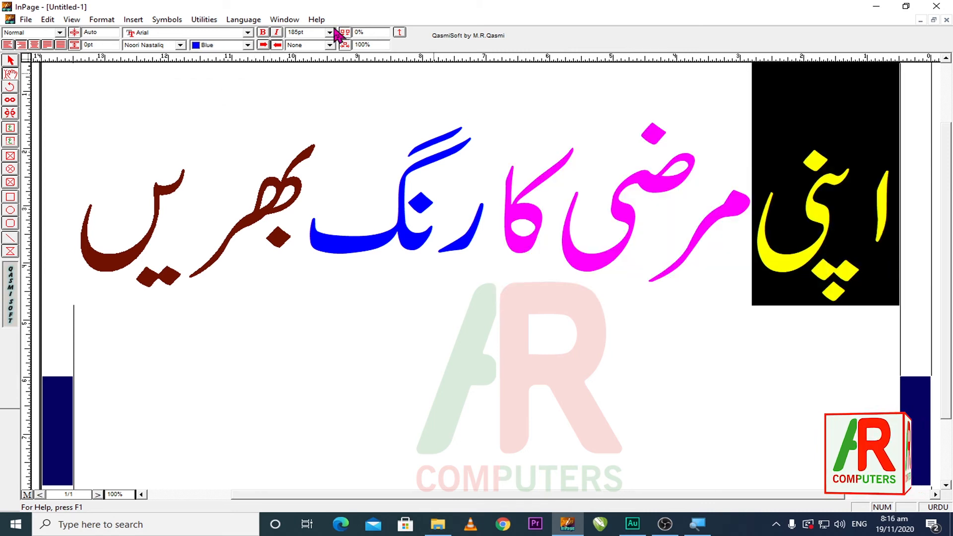
{"action": "left_click", "coordinate": [247, 44]}
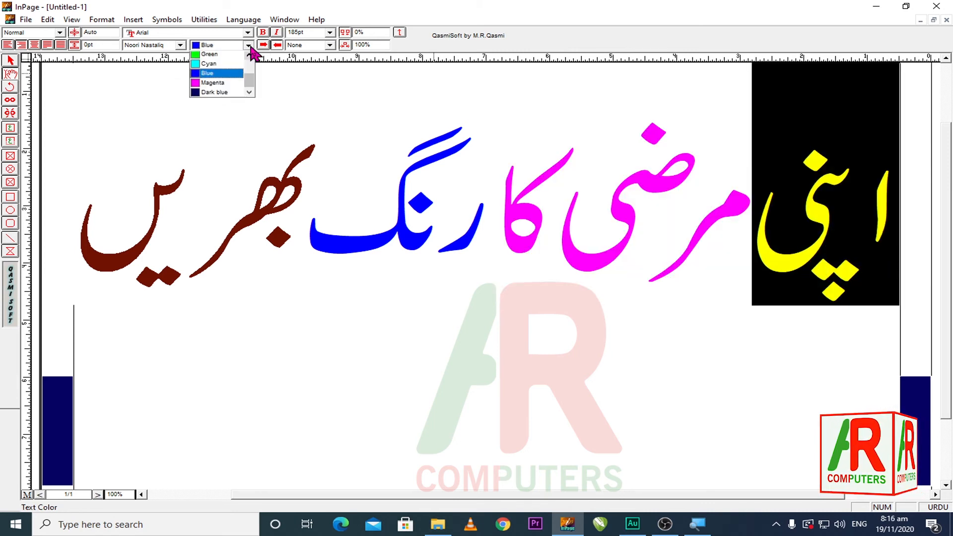
{"action": "left_click", "coordinate": [213, 56]}
{"action": "left_click", "coordinate": [361, 288]}
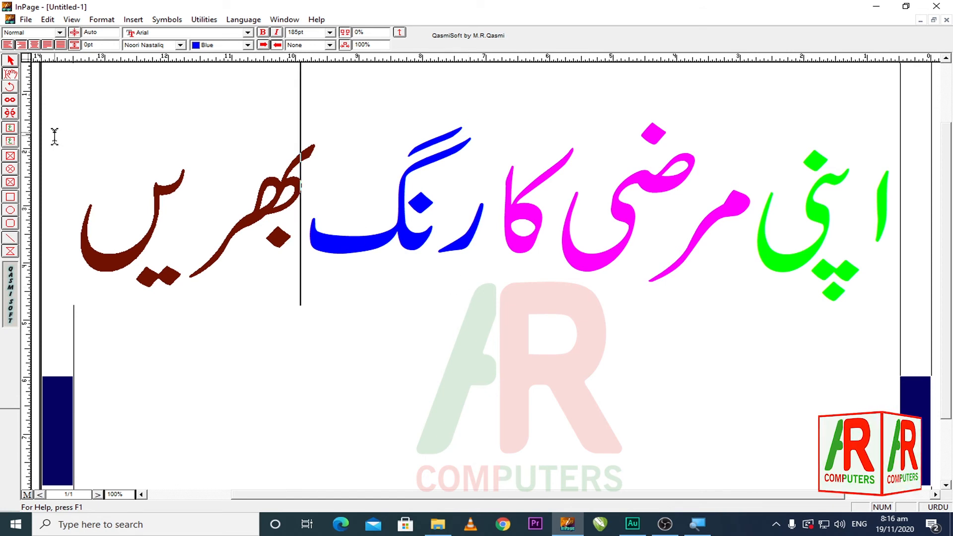
Select the Dark blue rectangle to inspect its fill settings
{"action": "left_click", "coordinate": [10, 60]}
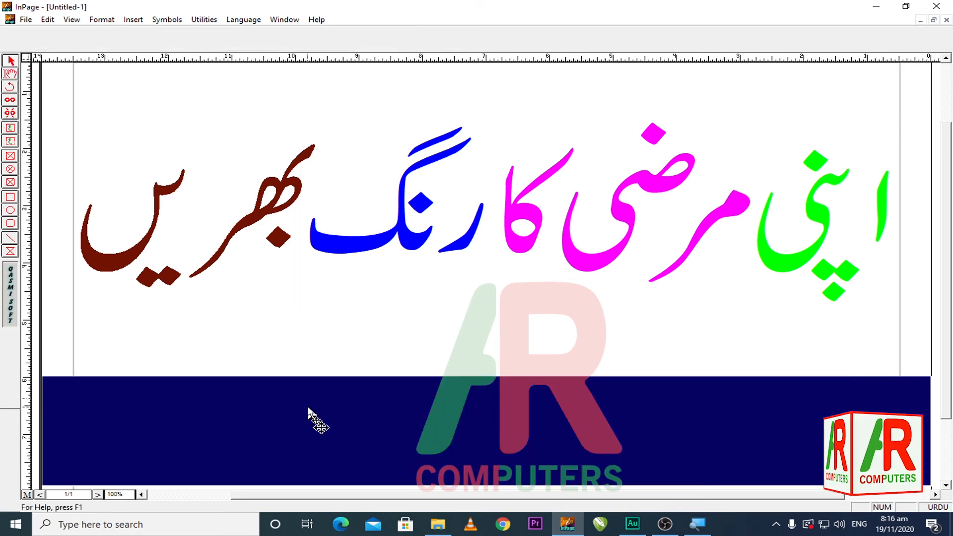
{"action": "left_click", "coordinate": [502, 432]}
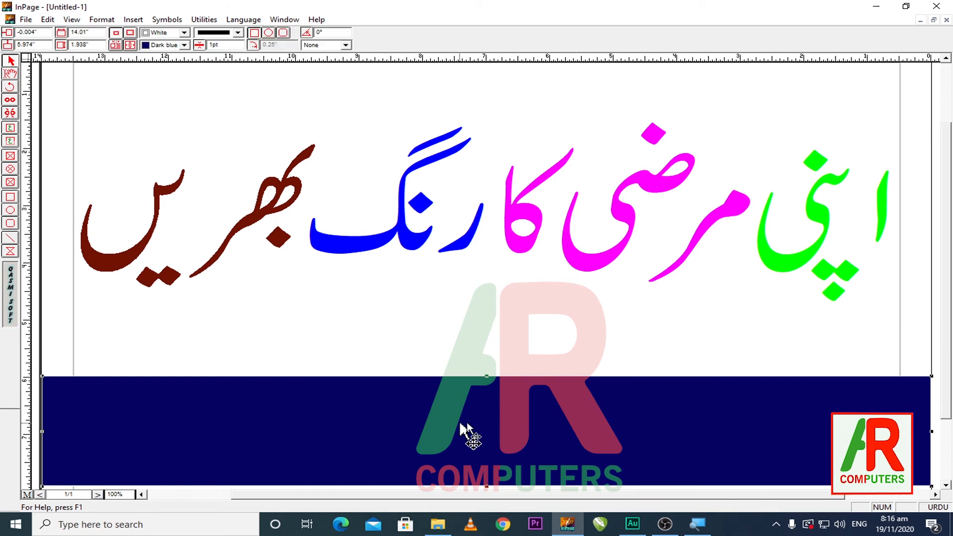
{"action": "left_click", "coordinate": [10, 75]}
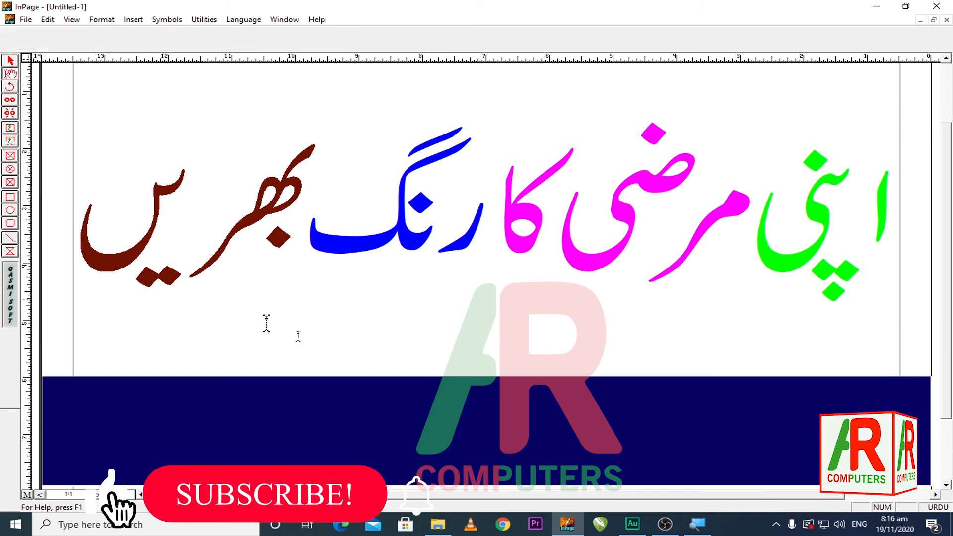
{"action": "left_click", "coordinate": [313, 248]}
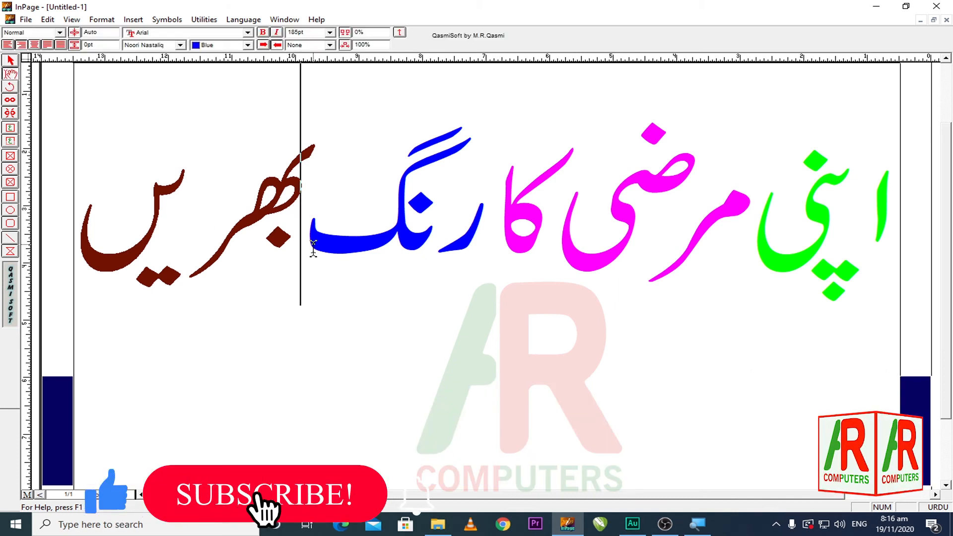
{"action": "left_click", "coordinate": [9, 61]}
{"action": "left_click", "coordinate": [426, 436]}
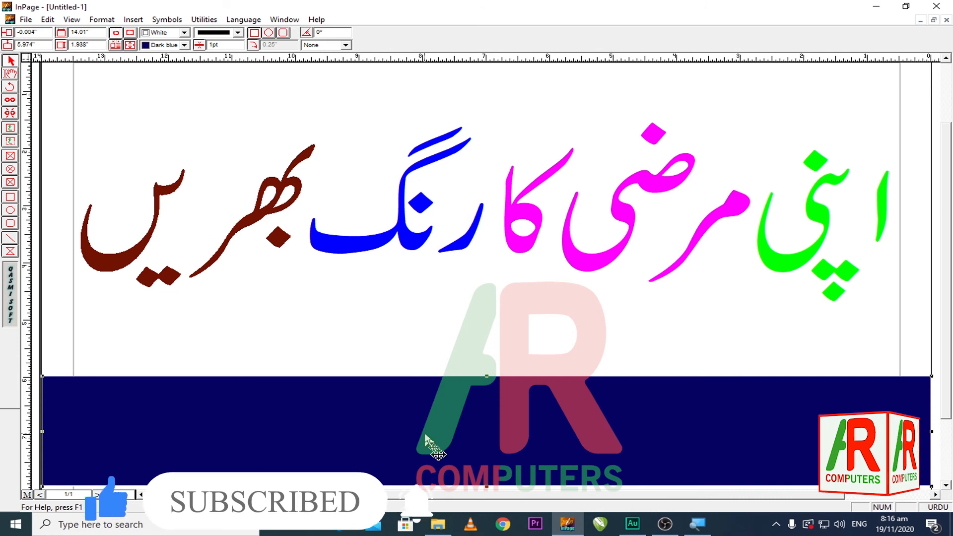